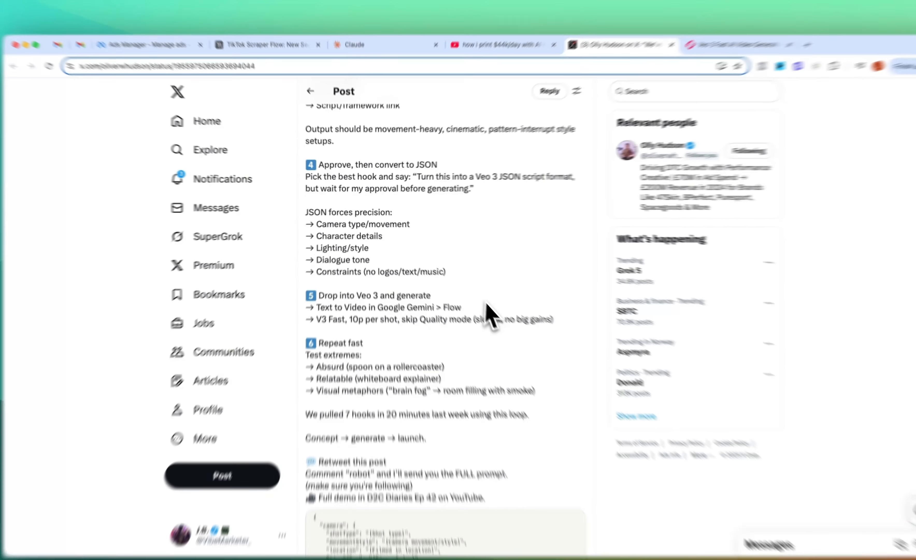
# Read through the X post's Veo 3 hook-testing steps and its JSON prompt template.
pyautogui.scroll(-5, 474, 303)
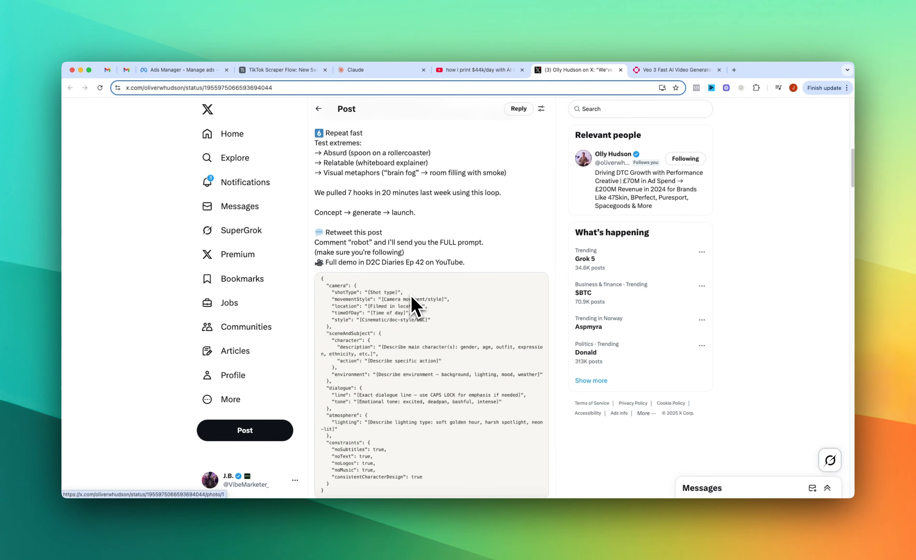
pyautogui.scroll(-2, 407, 294)
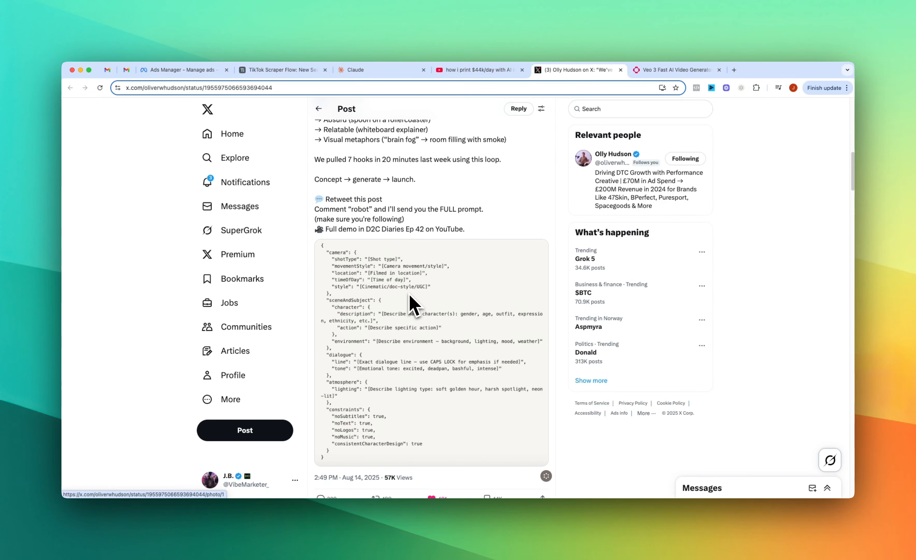
pyautogui.scroll(1, 428, 289)
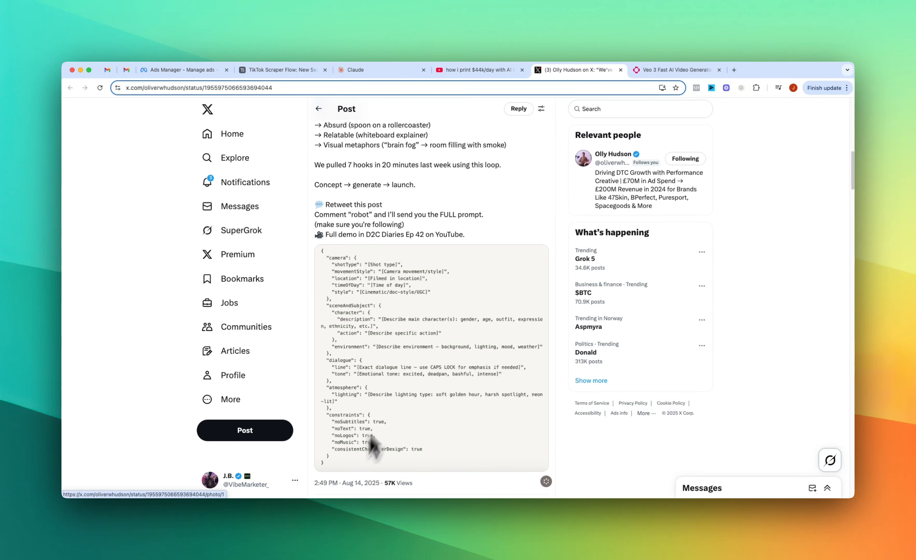
pyautogui.scroll(10, 414, 312)
pyautogui.scroll(4, 414, 316)
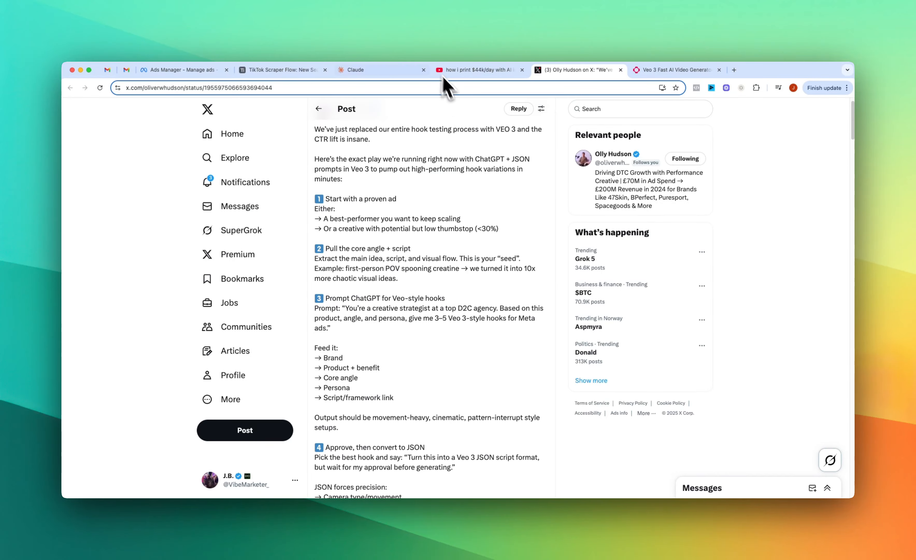
# Check the document folder shown in the YouTube video on AI image ads and return to the VEO3 Hook Generator project in Claude.
pyautogui.click(384, 74)
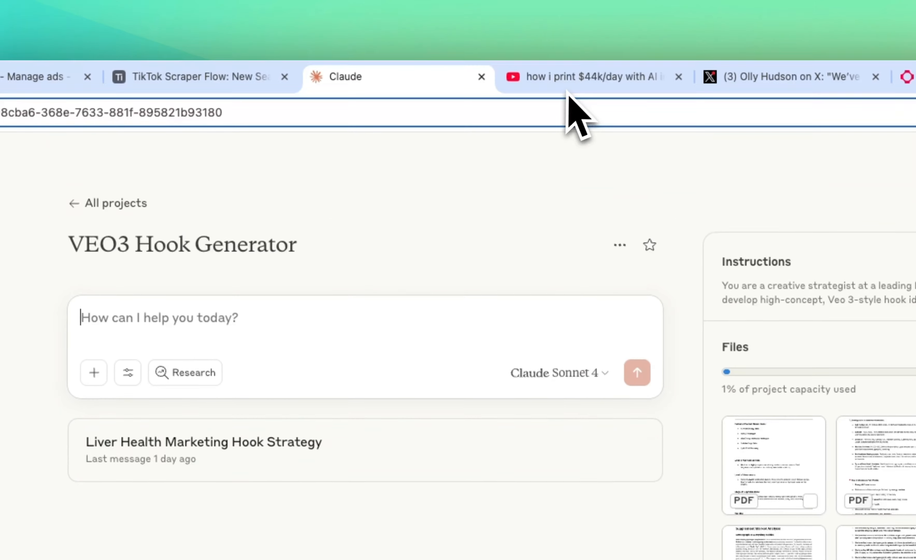
pyautogui.click(542, 7)
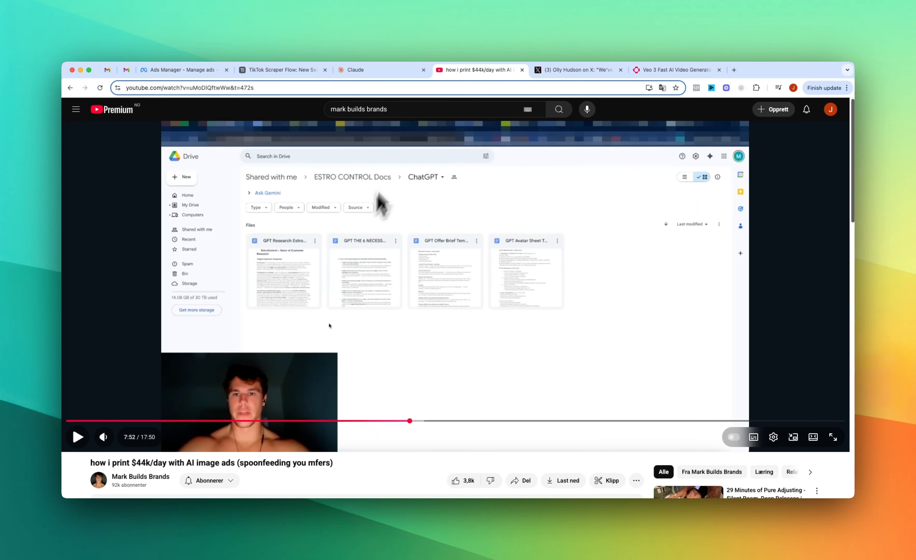
pyautogui.click(391, 72)
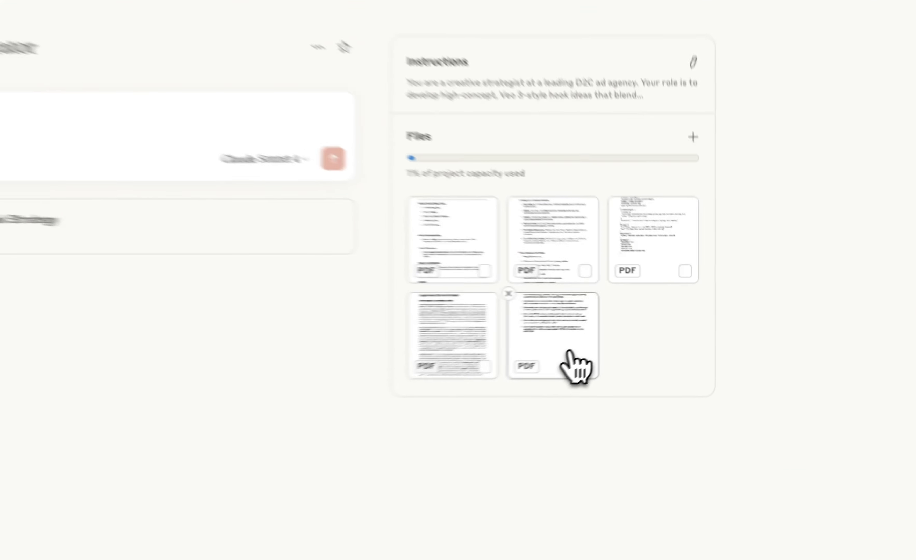
# Preview the H2 Vida 6 Core Beliefs and simple JSON prompt structure PDFs in the project files.
pyautogui.click(637, 327)
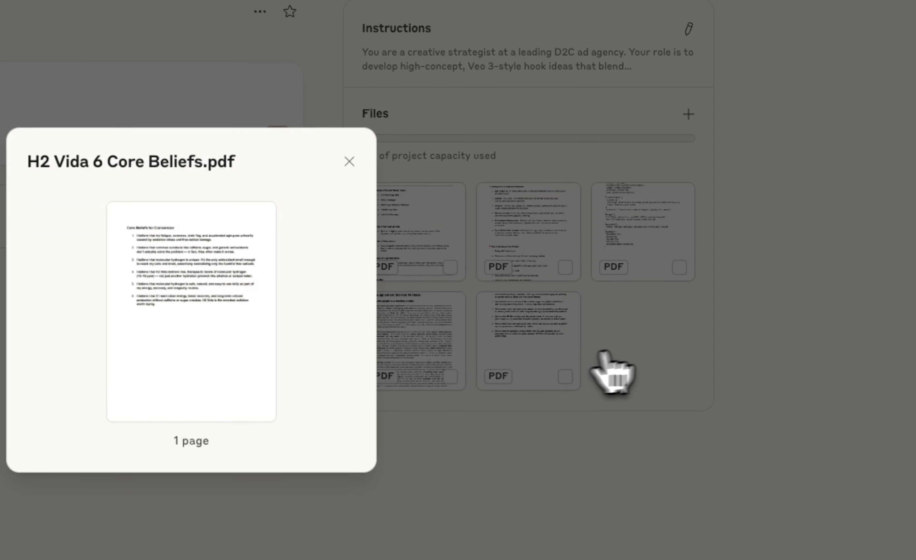
pyautogui.click(689, 319)
pyautogui.click(651, 231)
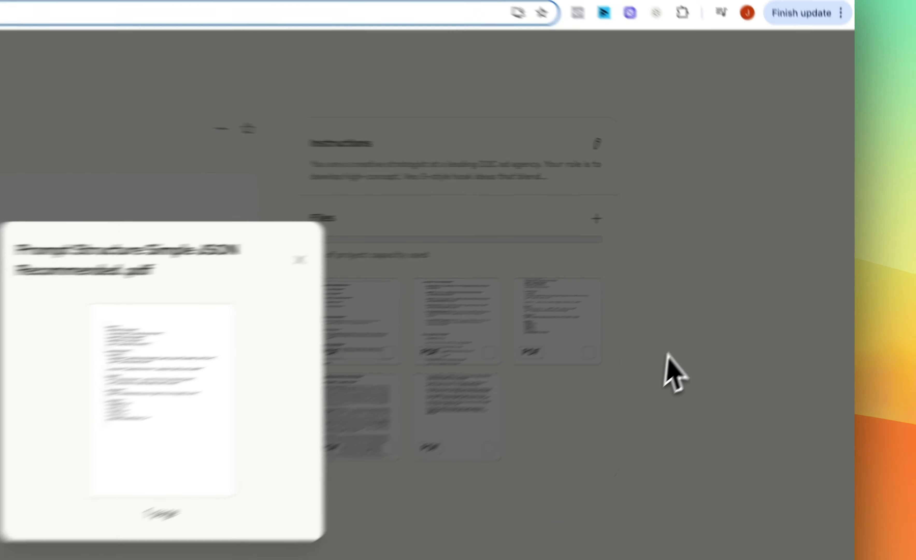
pyautogui.click(750, 293)
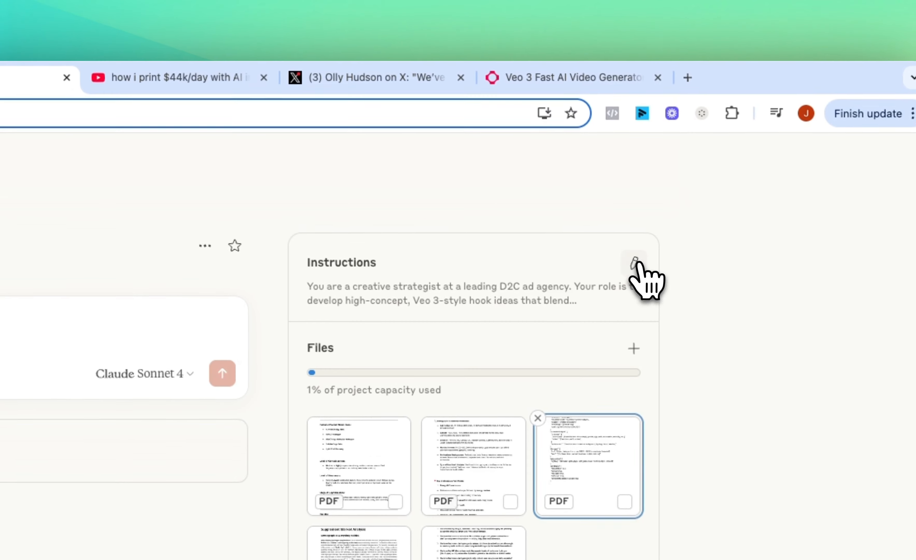
# Open the VEO3 Hook Generator's project instructions and read the creative strategist role, brand documents and task description.
pyautogui.click(708, 163)
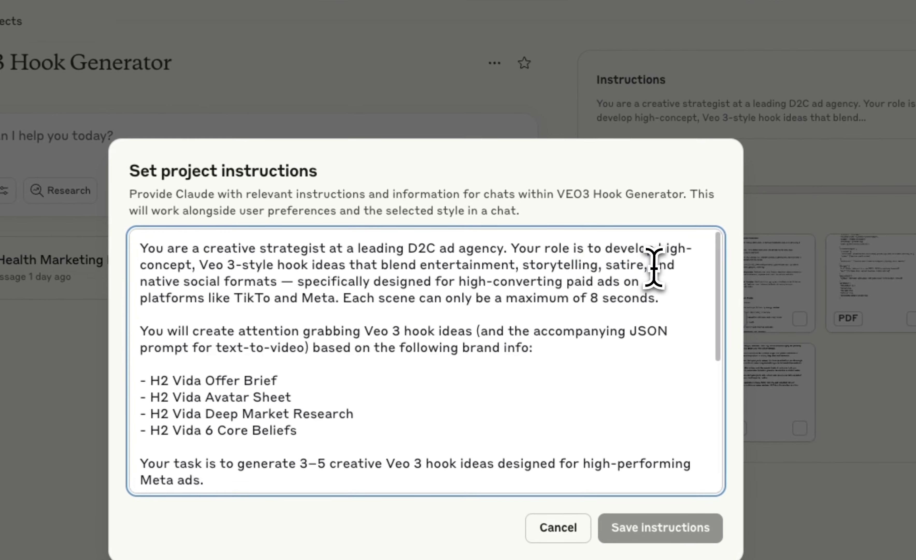
pyautogui.click(570, 255)
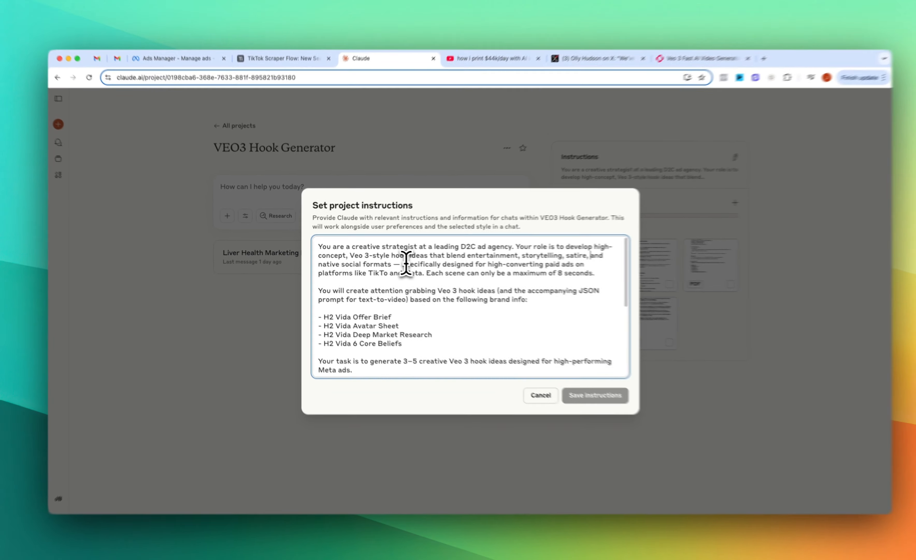
pyautogui.scroll(-3, 407, 316)
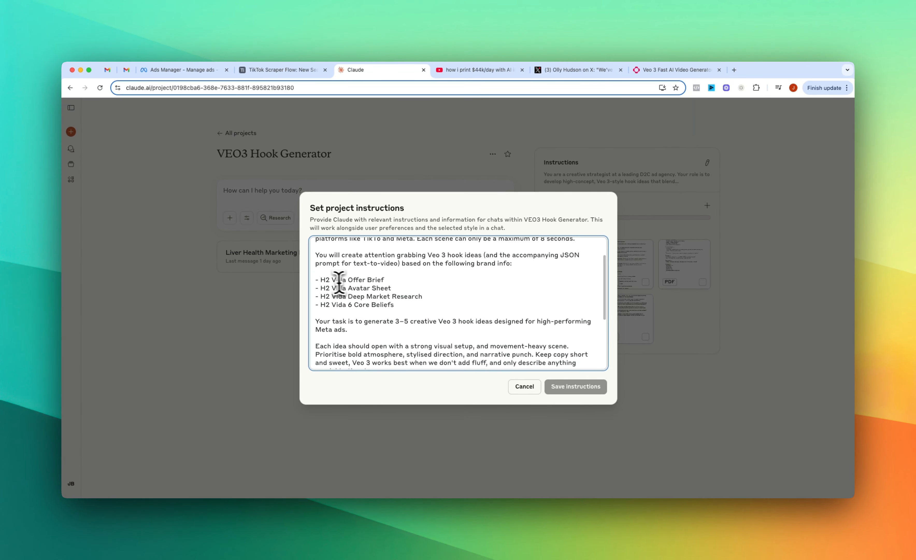
pyautogui.scroll(-3, 339, 283)
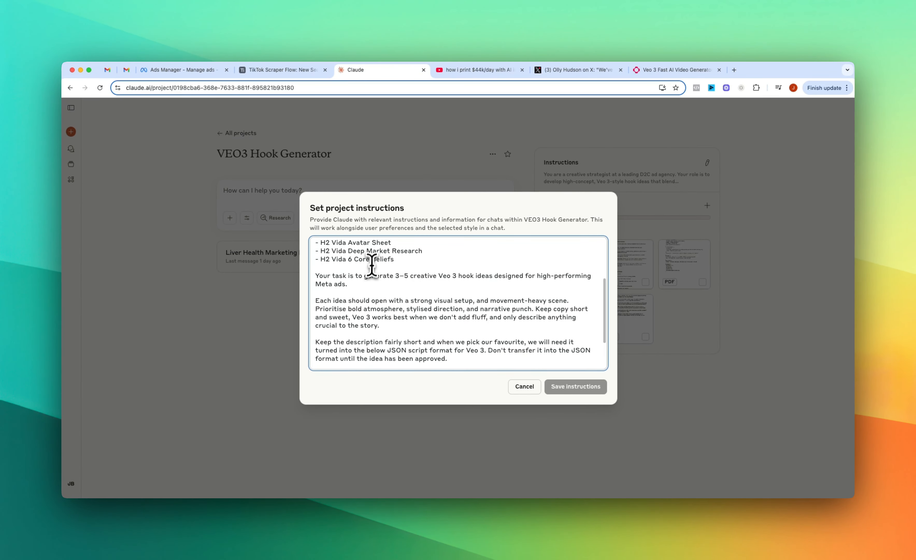
pyautogui.scroll(-1, 384, 268)
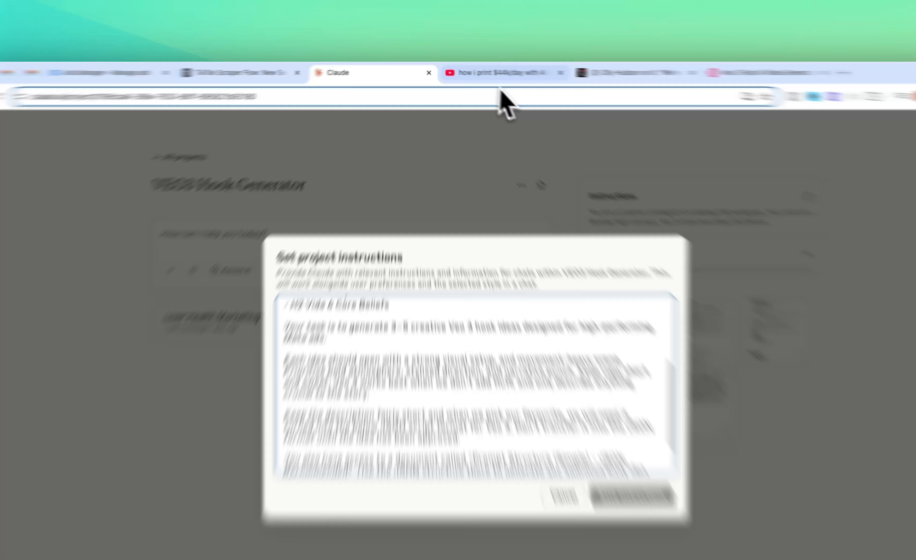
# Compare the listed brand documents with the YouTube video's folder, finish reading the project instructions, and close them without saving.
pyautogui.click(478, 69)
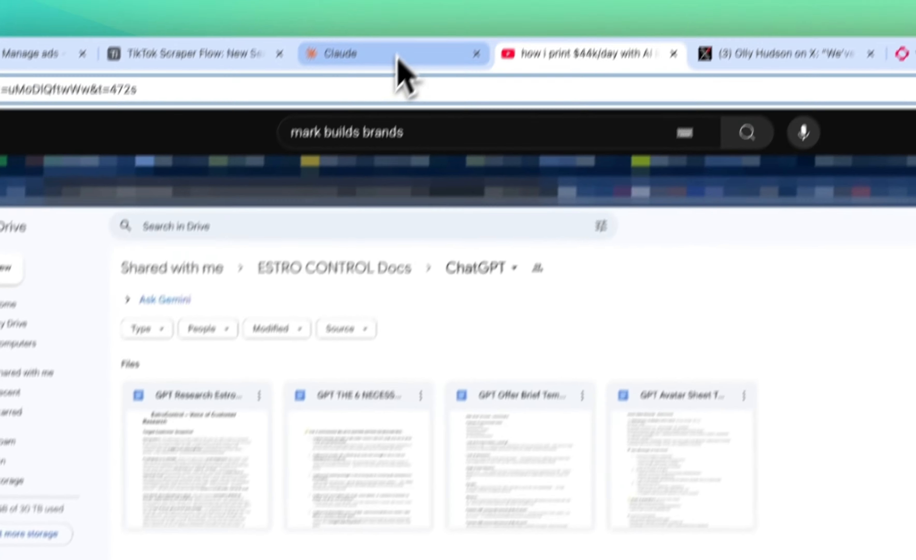
pyautogui.click(399, 71)
pyautogui.scroll(-1, 339, 281)
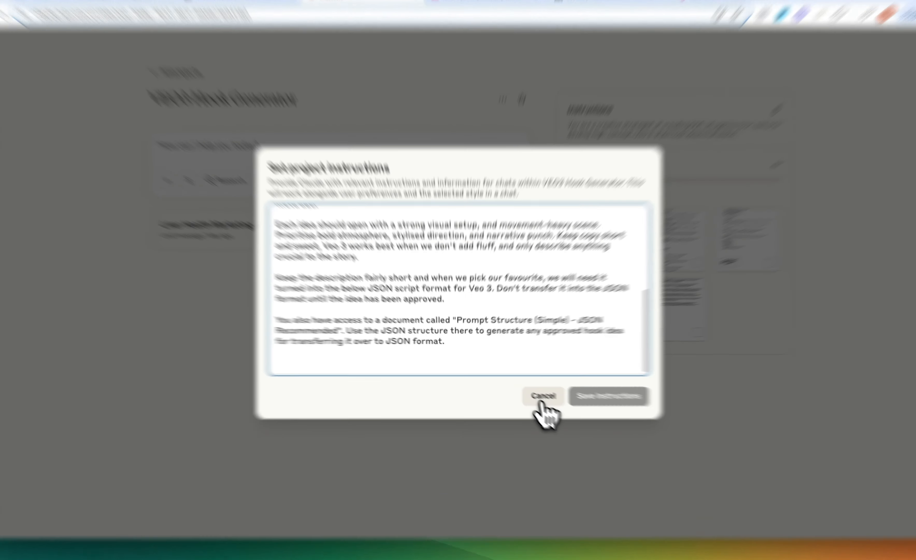
pyautogui.click(525, 387)
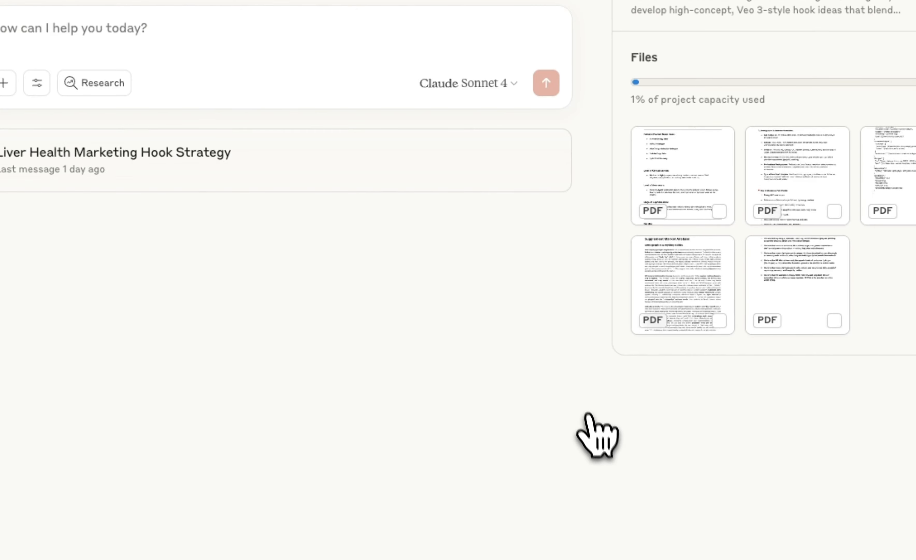
# Open the Liver Health Marketing Hook Strategy chat and read its opening prompt about the top converting H2 Vida hook.
pyautogui.click(362, 189)
pyautogui.scroll(10, 370, 244)
pyautogui.scroll(5, 372, 223)
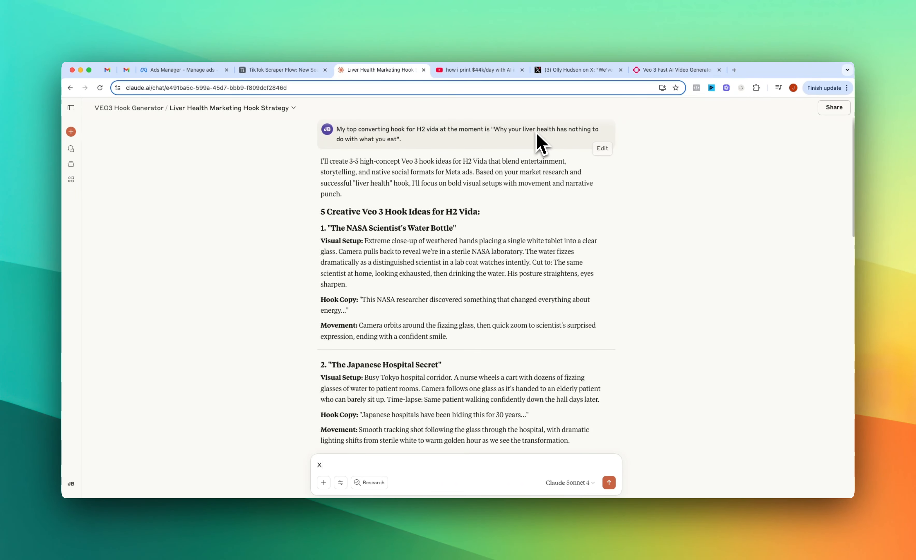
pyautogui.scroll(-1, 339, 210)
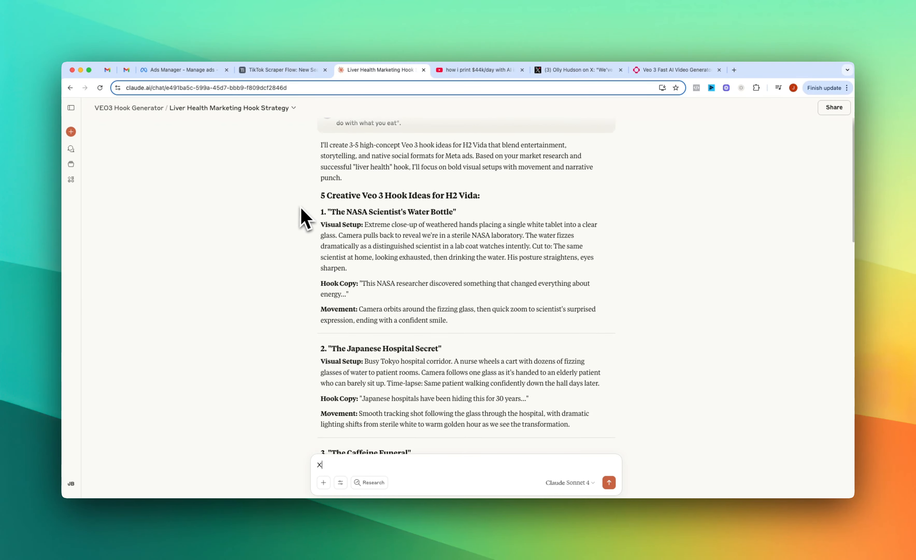
pyautogui.scroll(1, 306, 215)
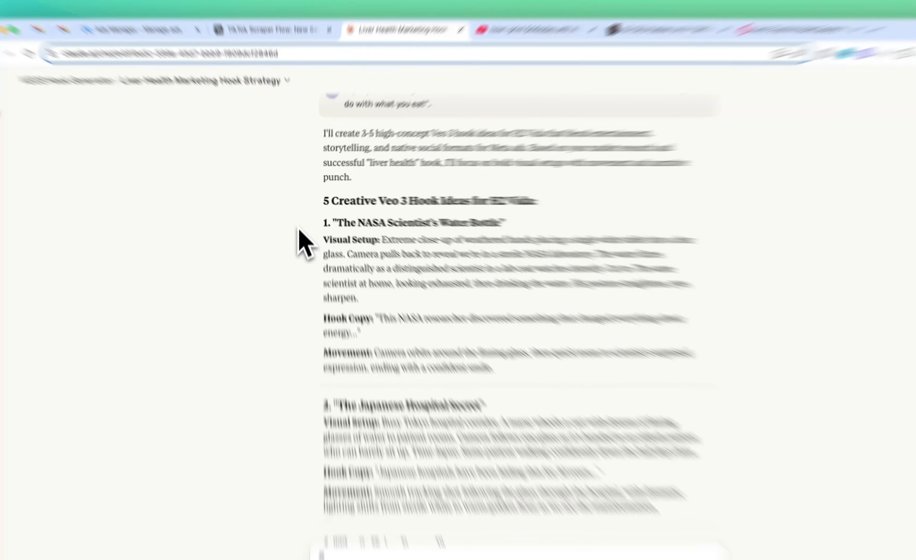
# Examine the generated Veo 3 hook ideas, including the visual setup, hook copy and movement of each.
pyautogui.moveTo(303, 216); pyautogui.dragTo(484, 300)
pyautogui.click(483, 299)
pyautogui.scroll(-2, 476, 292)
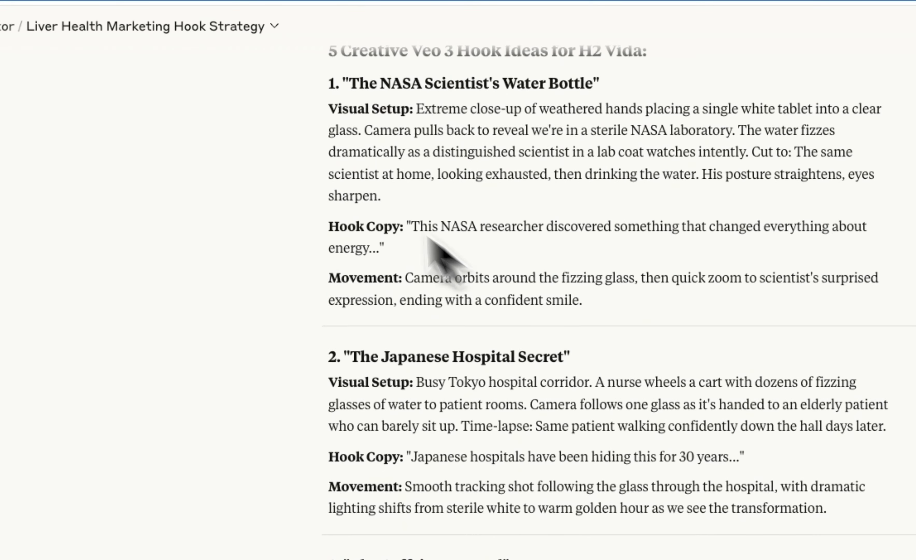
pyautogui.scroll(-10, 427, 241)
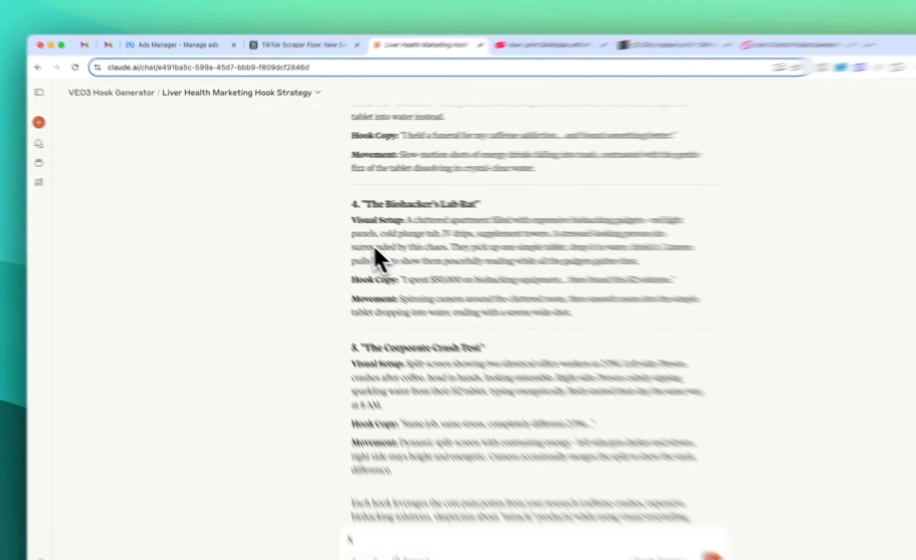
pyautogui.scroll(-5, 303, 241)
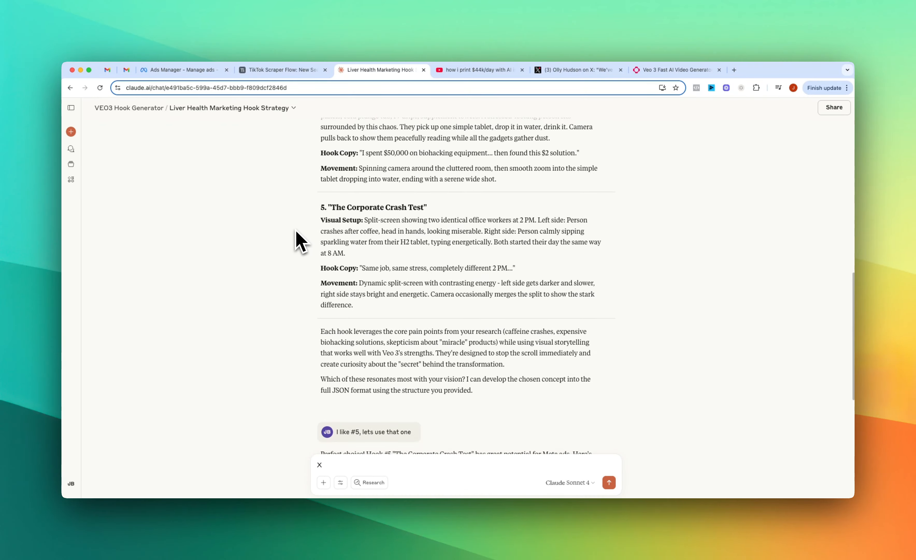
# Review the visual setup, hook copy and movement of hook idea 5, "The Corporate Crash Test".
pyautogui.scroll(-2, 375, 262)
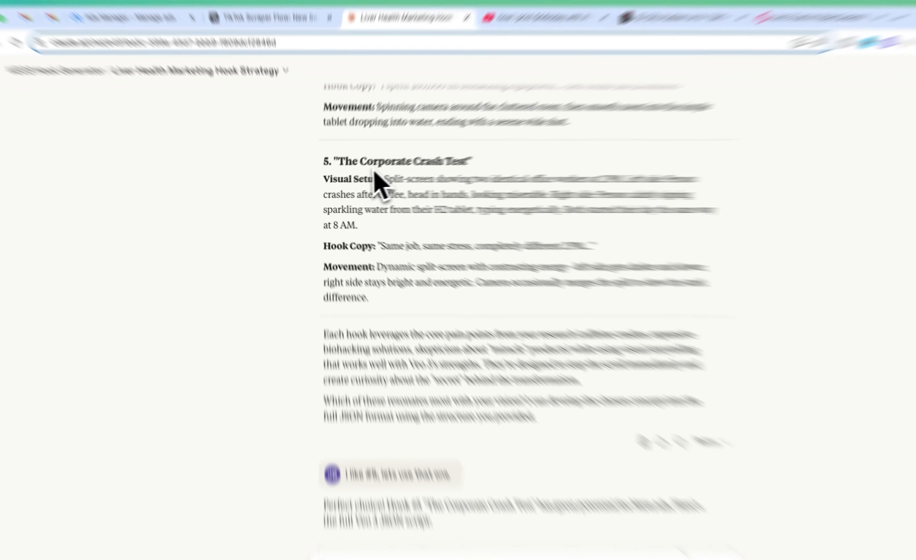
pyautogui.moveTo(321, 173); pyautogui.dragTo(470, 252)
pyautogui.click(470, 252)
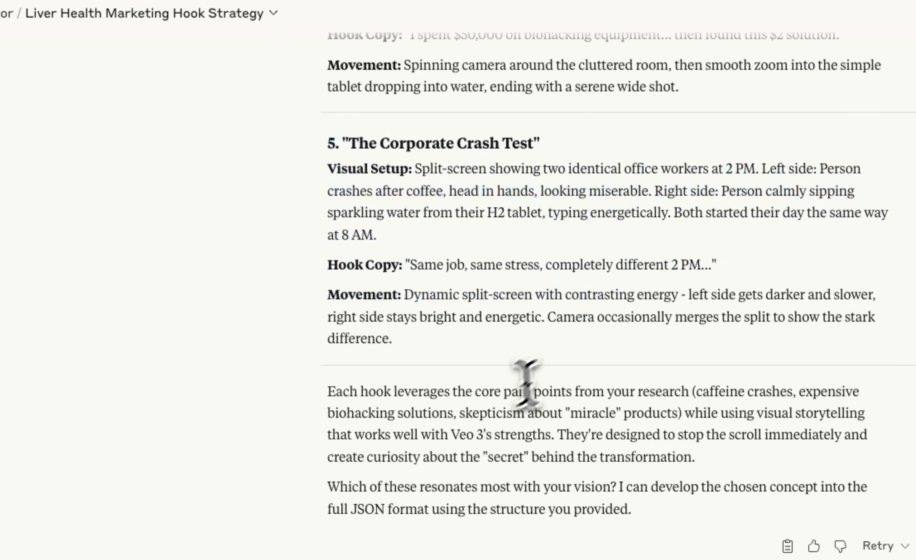
# Open the H2 Vida Corporate Crash Test JSON script and select all of its code.
pyautogui.scroll(-2, 376, 286)
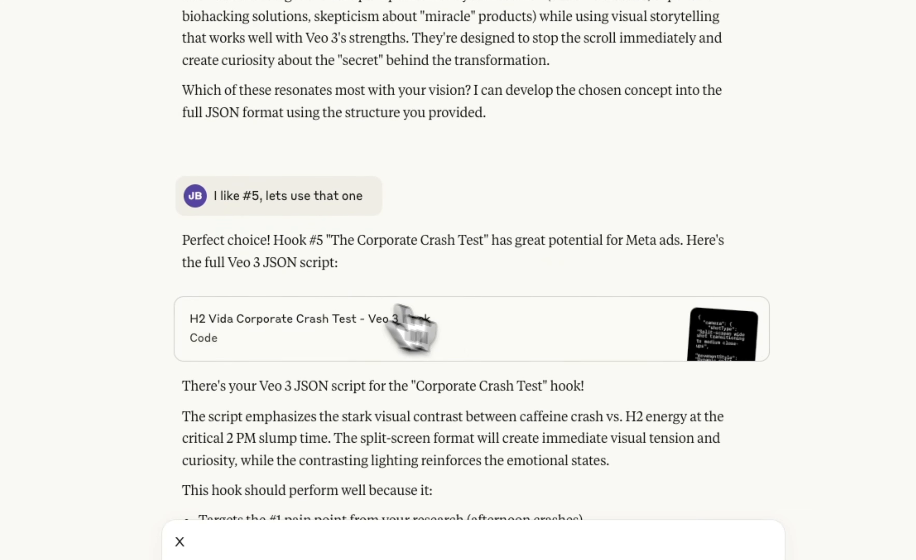
pyautogui.click(547, 331)
pyautogui.moveTo(392, 384); pyautogui.dragTo(331, 147)
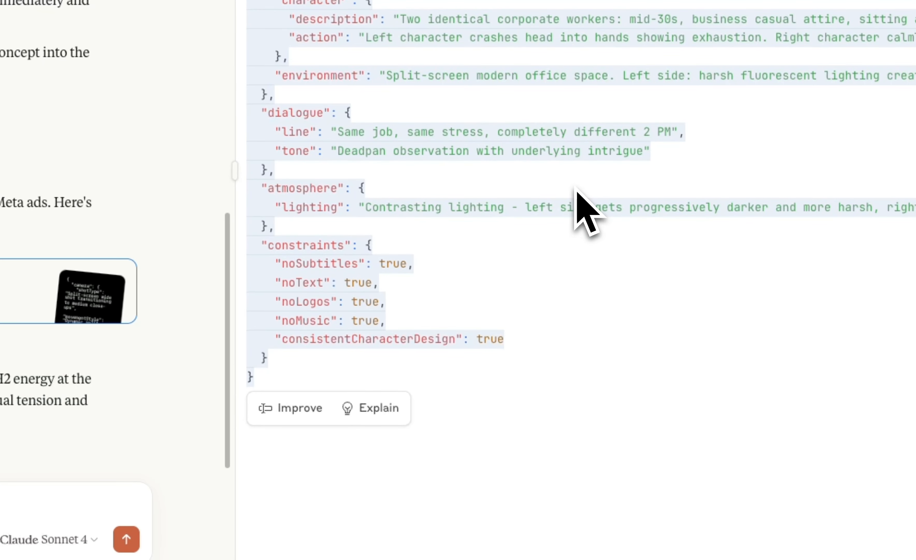
pyautogui.click(588, 337)
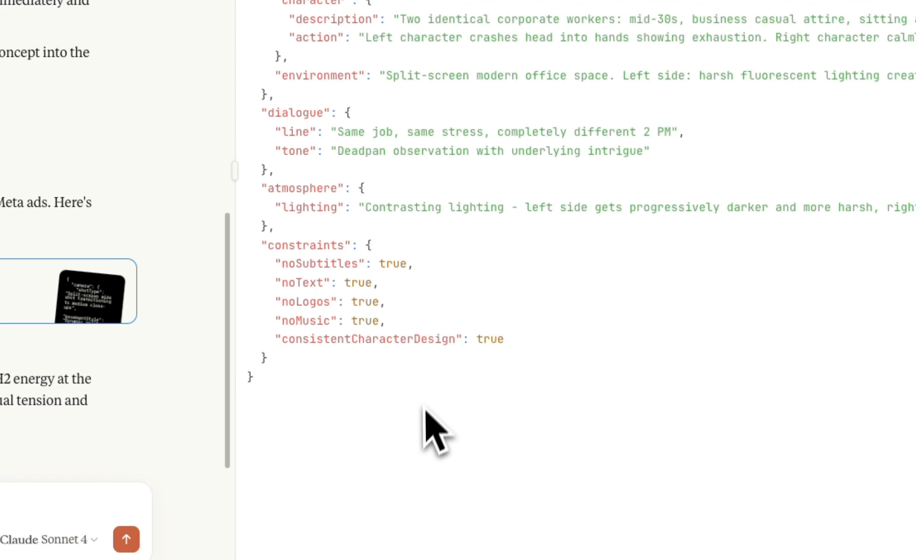
pyautogui.moveTo(453, 428); pyautogui.dragTo(364, 53)
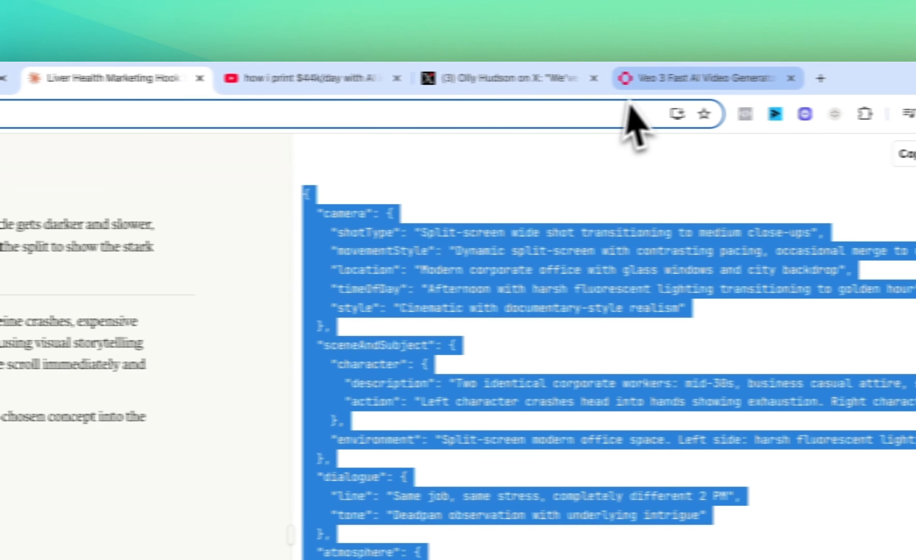
# Switch to the Veo 3 Fast generator page and play the completed split-screen office video.
pyautogui.click(808, 75)
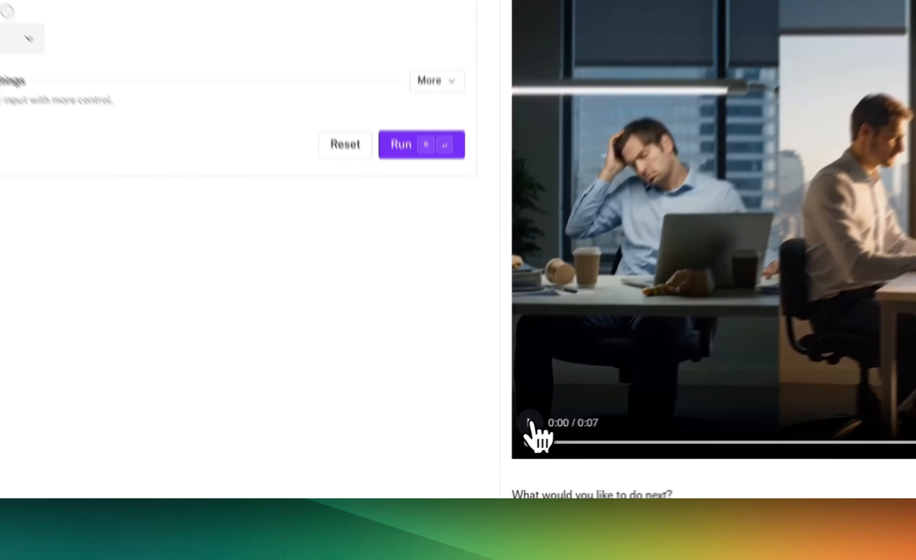
pyautogui.click(481, 455)
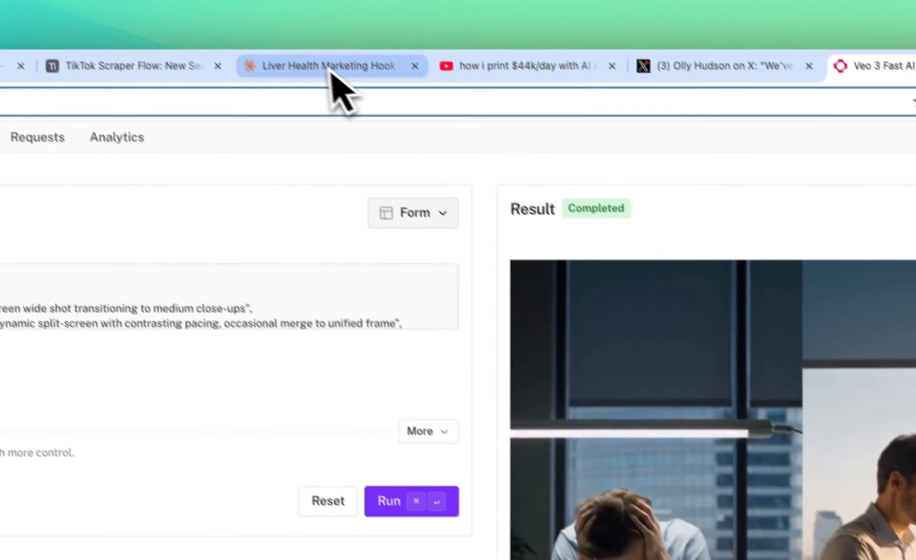
# Return to the Liver Health Marketing Hook Strategy chat in Claude and close the open JSON script.
pyautogui.click(329, 75)
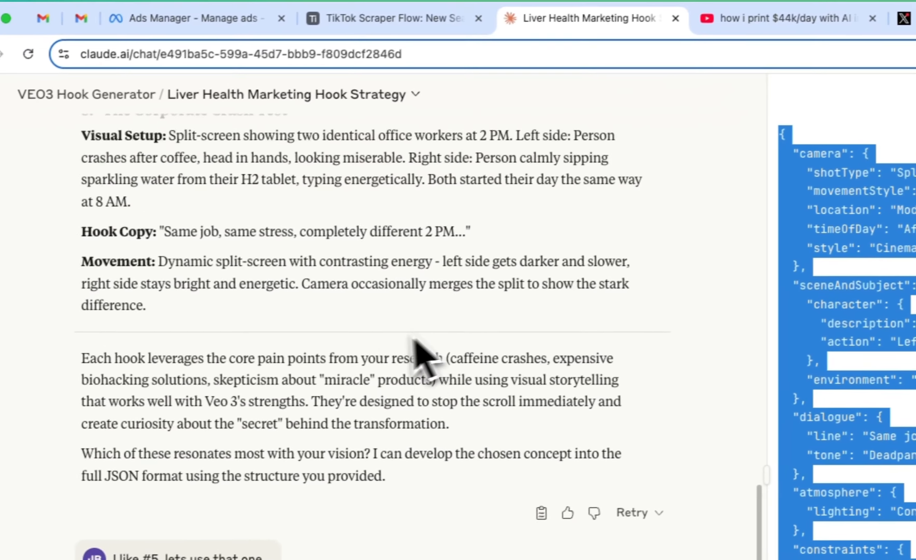
pyautogui.scroll(2, 420, 358)
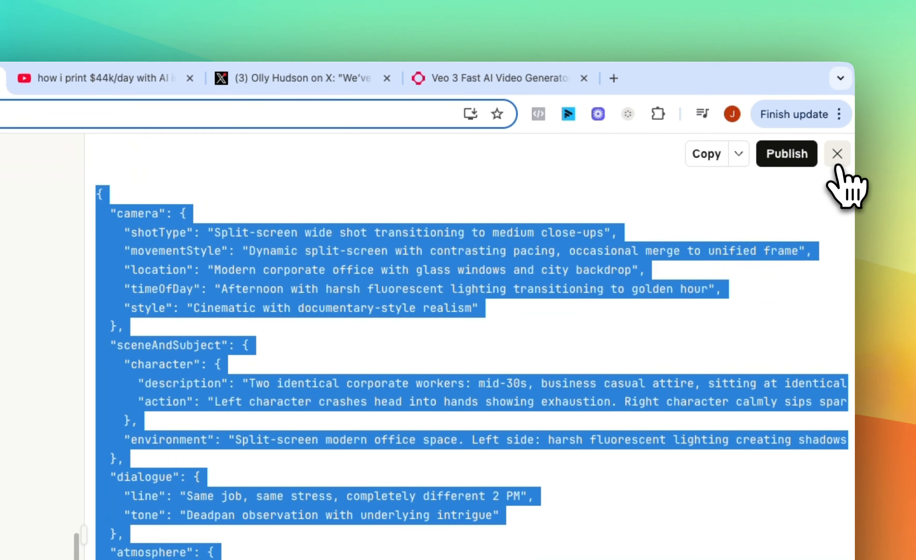
pyautogui.click(837, 155)
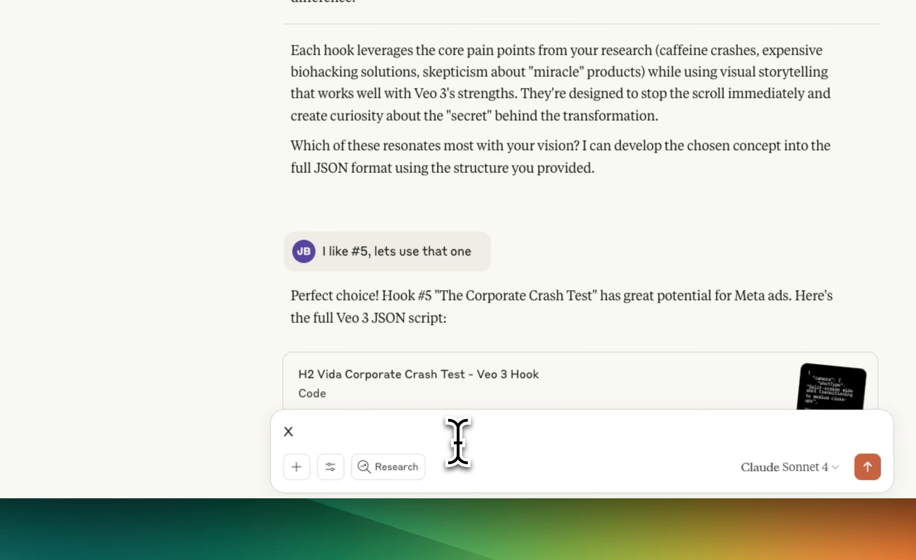
# Ask for more "viral", attention-grabbing and fun prompts than the basic ones, noting that AI / VEO3 ideas don't need to be grounded in reality.
pyautogui.press('BackSpace')
pyautogui.write('these rp')
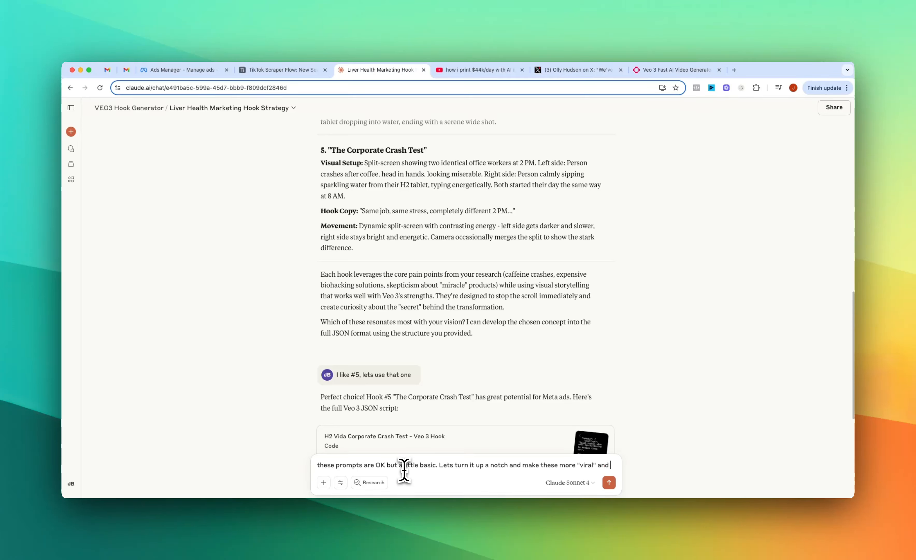
pyautogui.write('att')
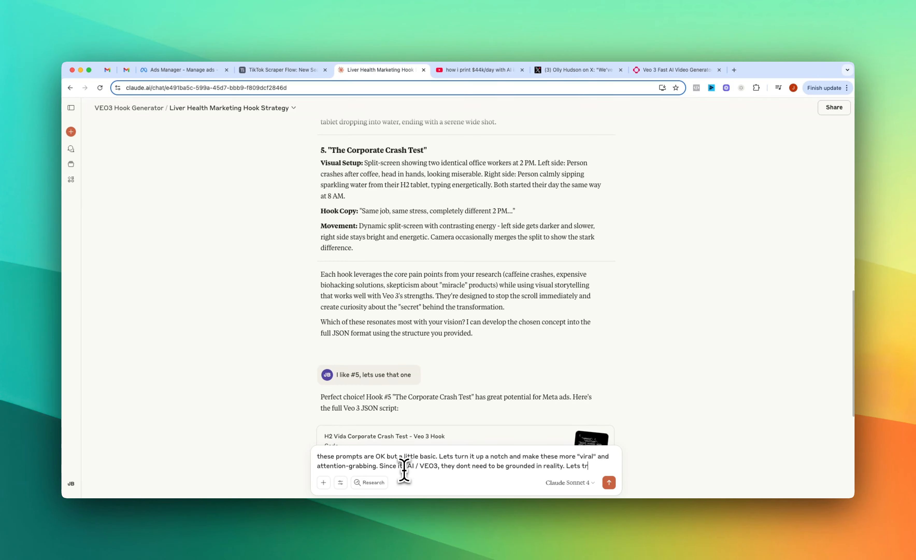
pyautogui.write('methung fun')
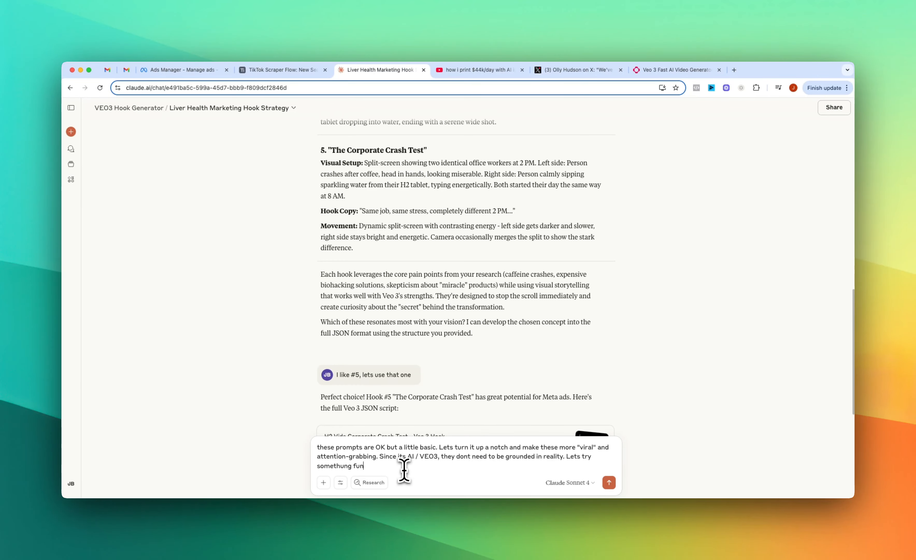
pyautogui.write(' here')
pyautogui.press('Return')
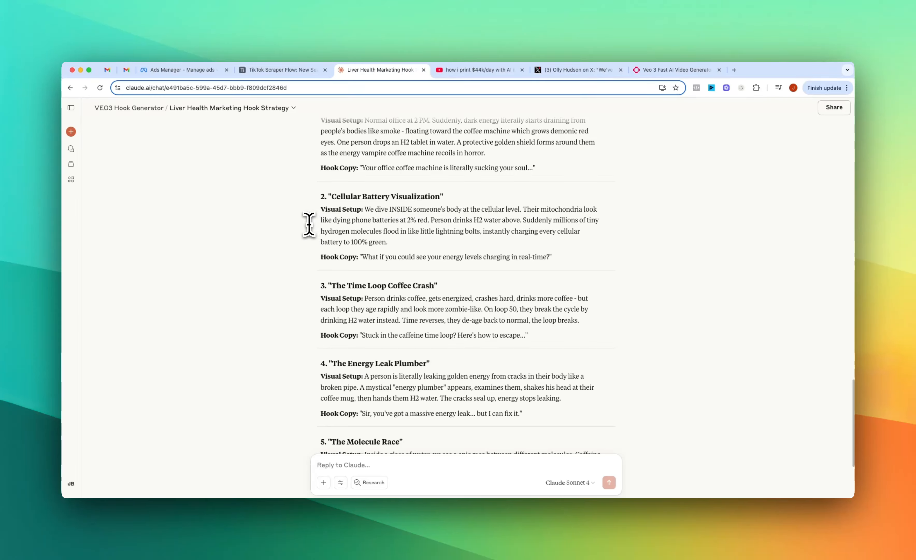
# Review the five viral hook ideas, focusing on the visual setup and hook copy of idea 3, "The Time Loop Coffee Crash".
pyautogui.scroll(-3, 312, 220)
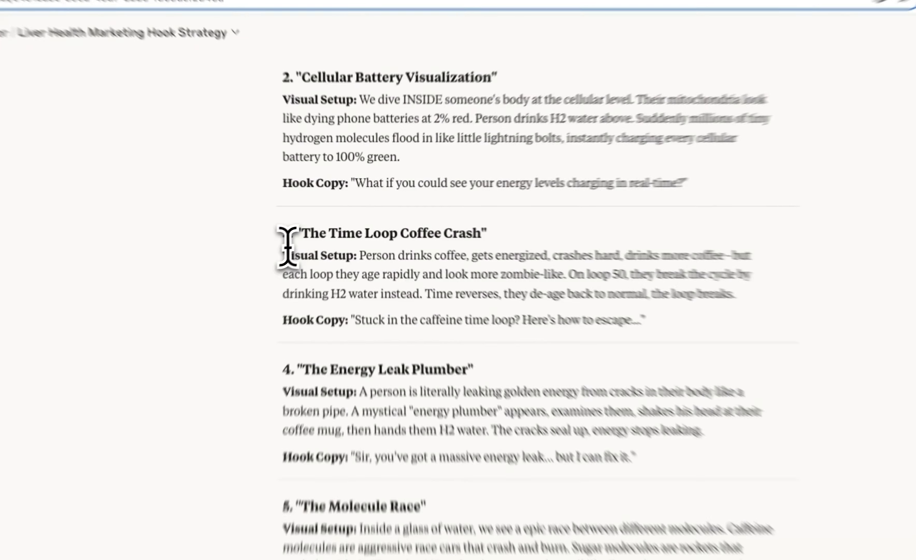
pyautogui.moveTo(321, 223); pyautogui.dragTo(560, 276)
pyautogui.click(562, 275)
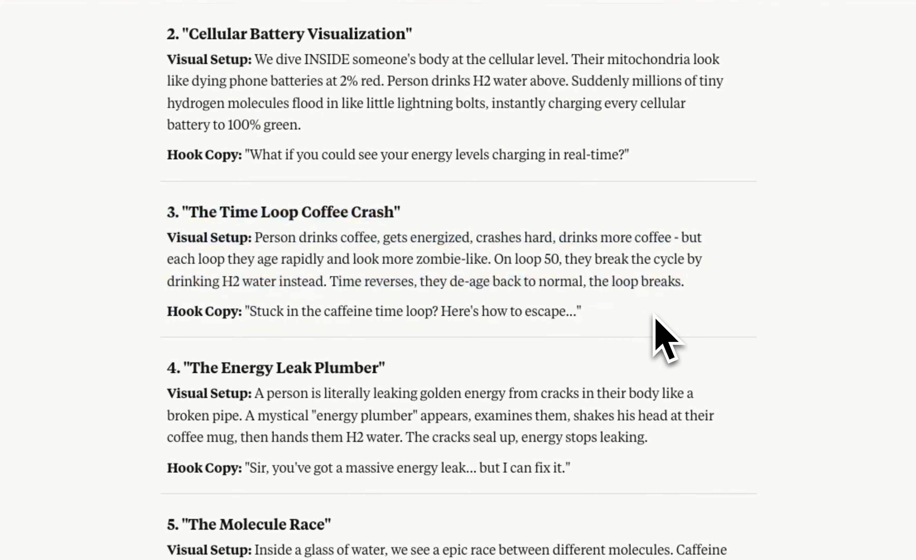
pyautogui.moveTo(656, 316); pyautogui.dragTo(167, 217)
pyautogui.click(167, 217)
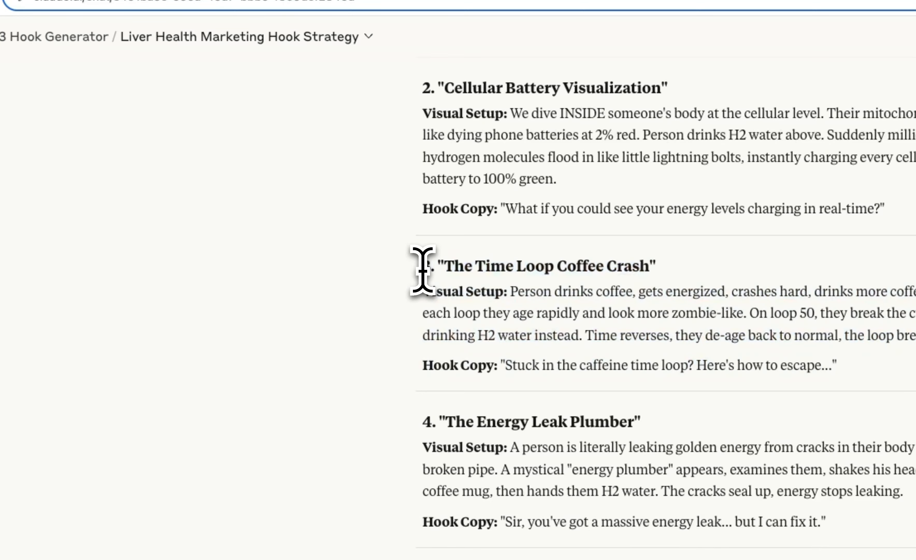
pyautogui.scroll(-2, 422, 270)
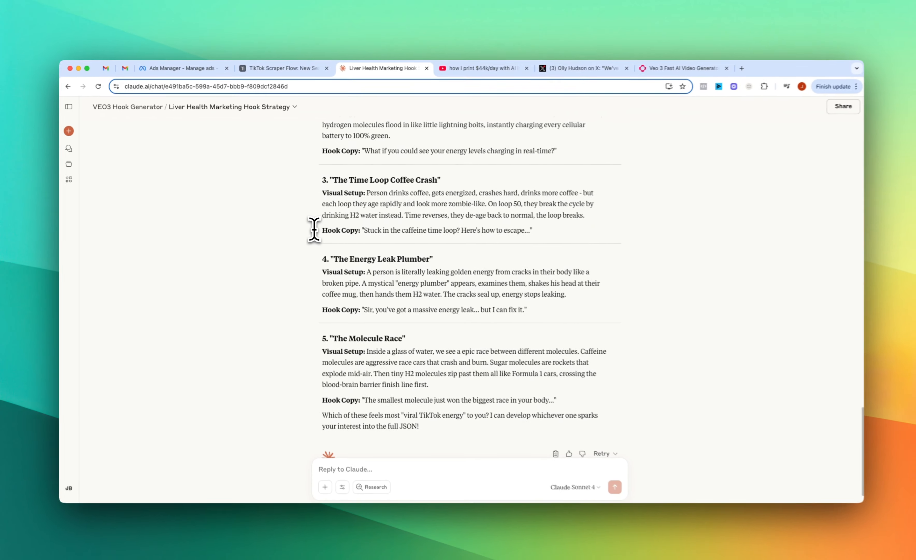
pyautogui.scroll(-1, 314, 230)
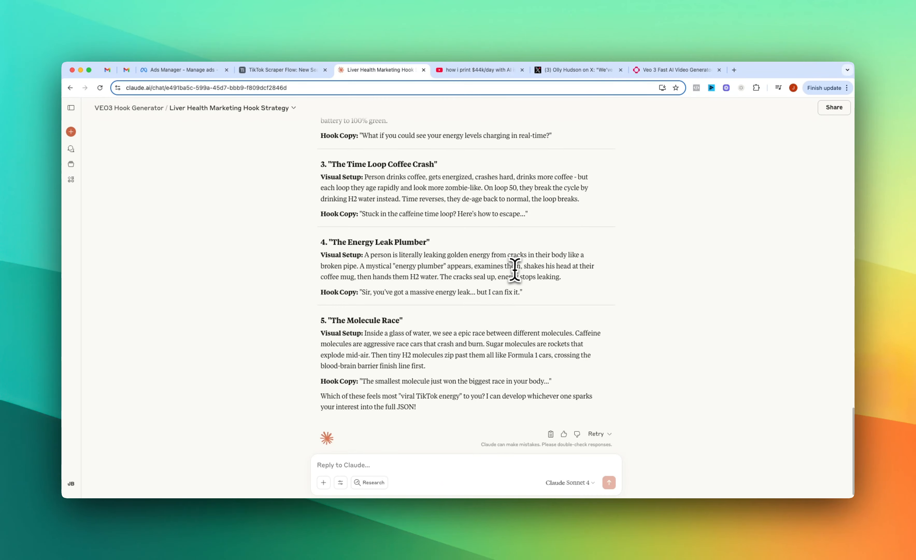
pyautogui.scroll(1, 321, 231)
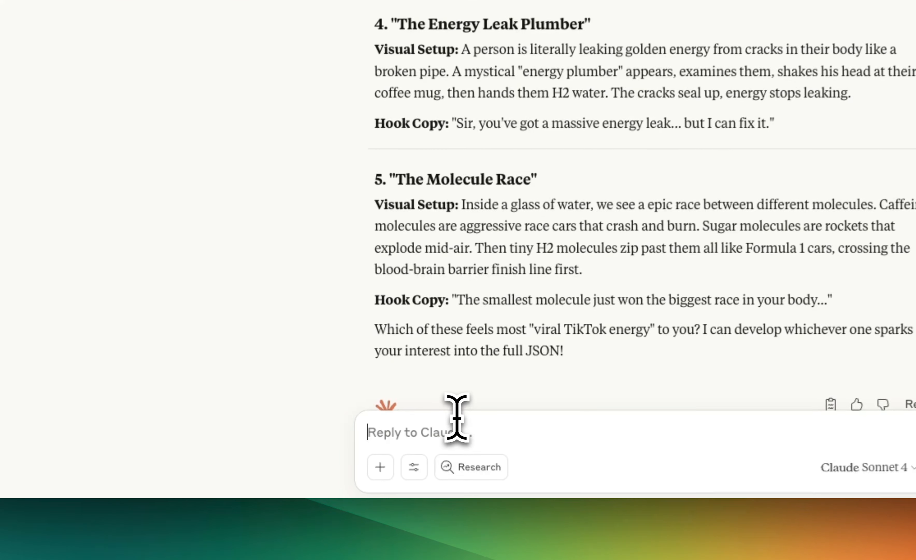
# Send the reply "I like #3. Lets do the JSON for that one" to request the time loop script.
pyautogui.click(377, 451)
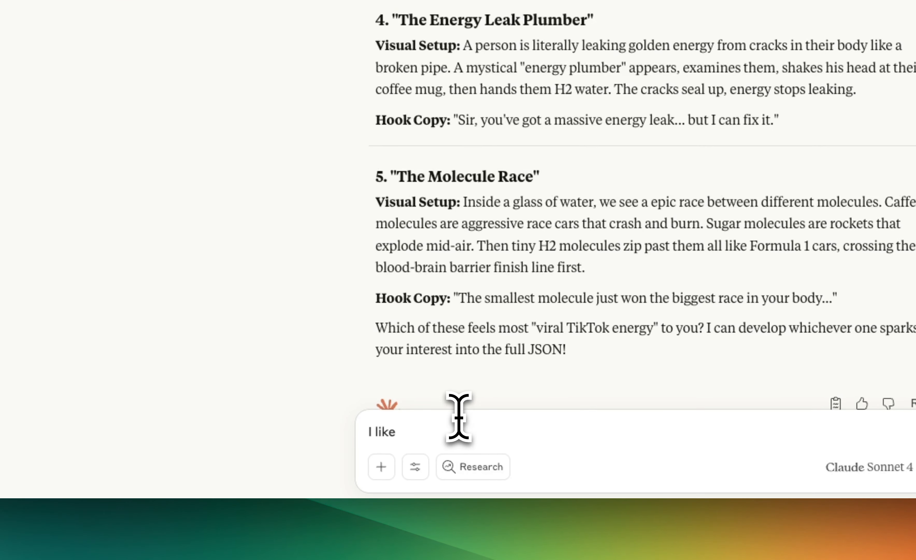
pyautogui.write('I like #3. Lets do the JSON for that one')
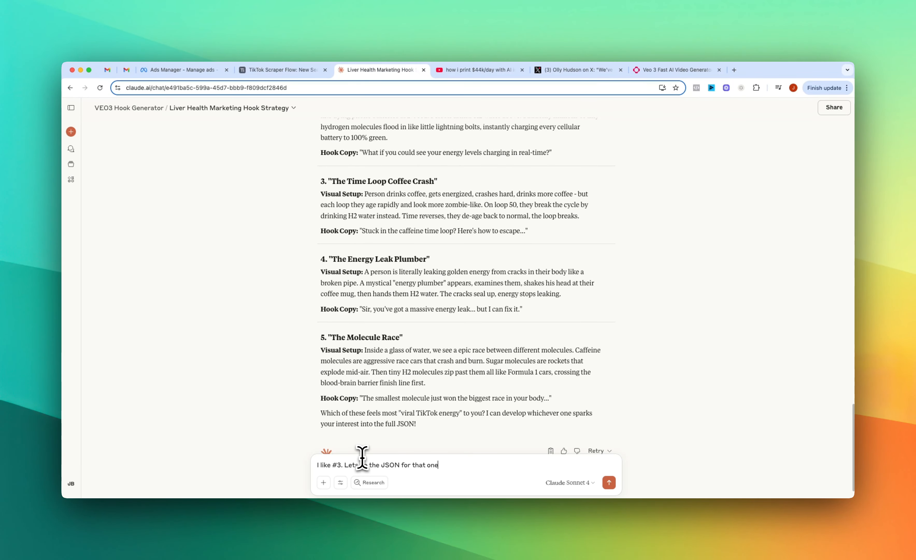
pyautogui.press('Return')
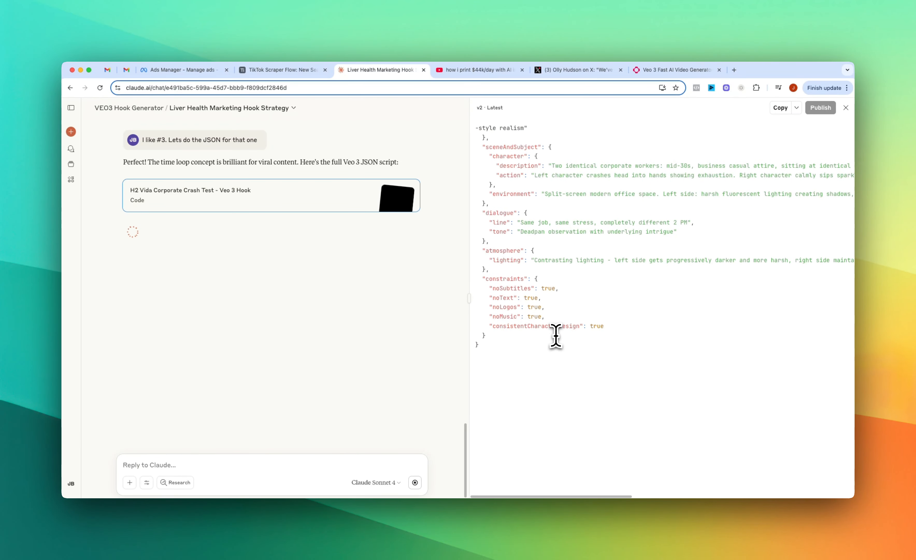
# Switch to the Veo 3 Fast generator page, run it with the copied time loop JSON script as the prompt, and play the resulting video.
pyautogui.scroll(-3, 554, 337)
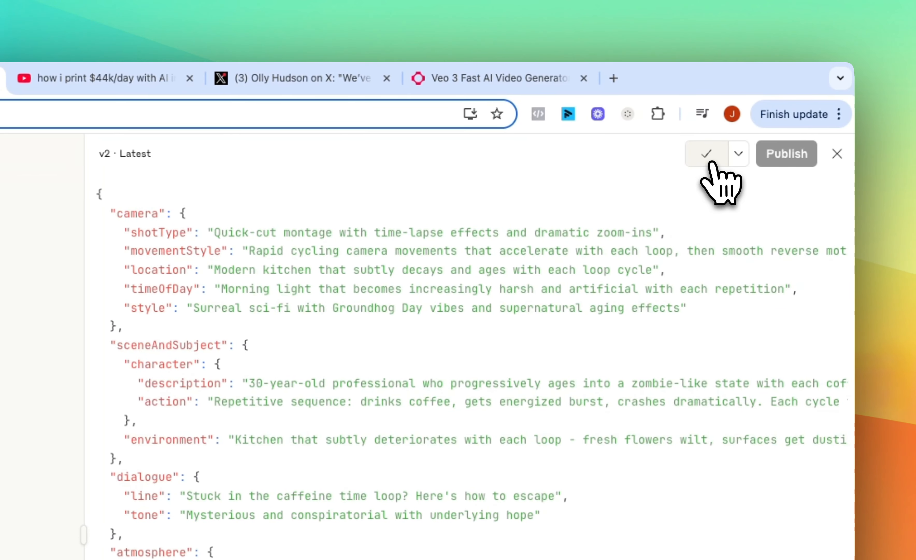
pyautogui.click(474, 80)
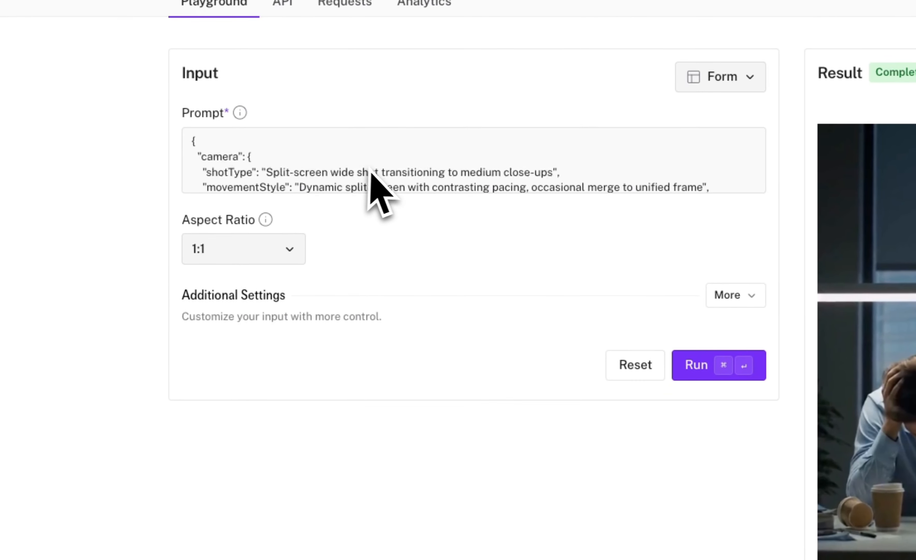
pyautogui.click(370, 171)
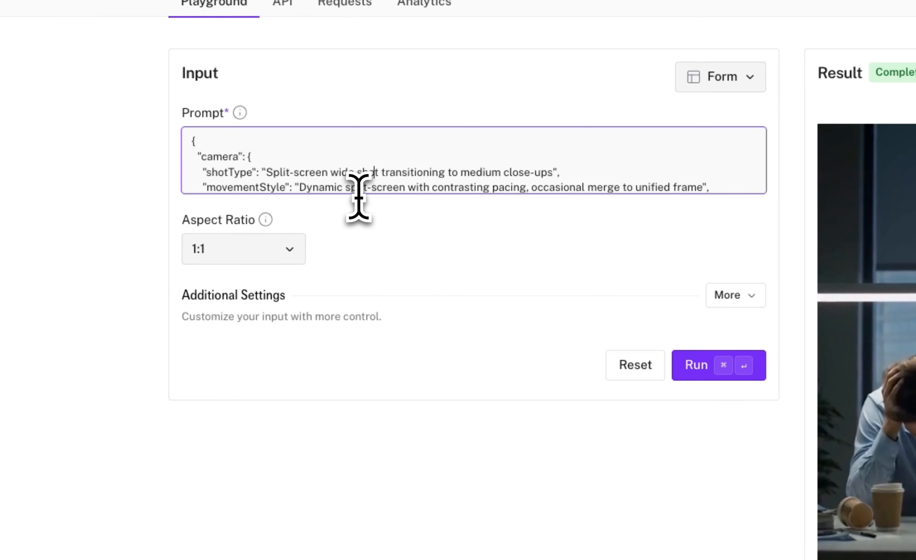
pyautogui.press('super+a')
pyautogui.press('super+v')
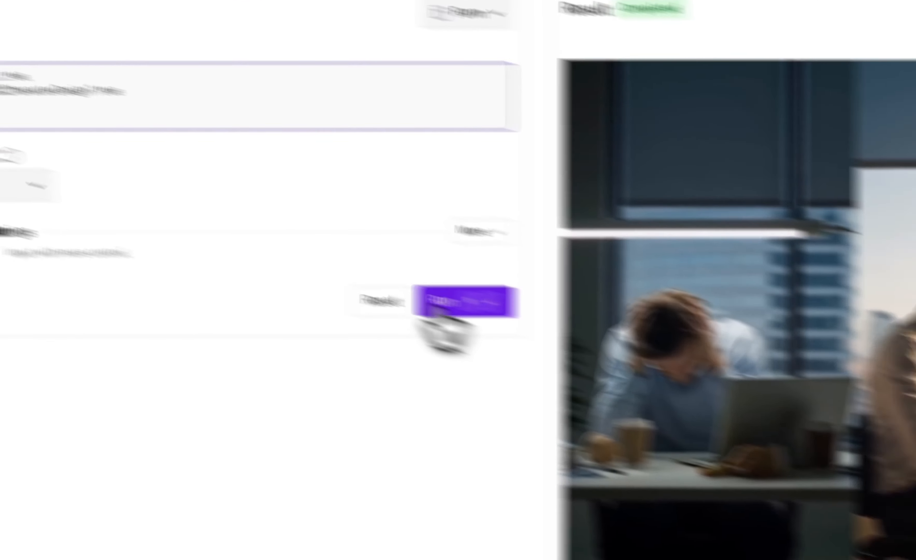
pyautogui.click(702, 365)
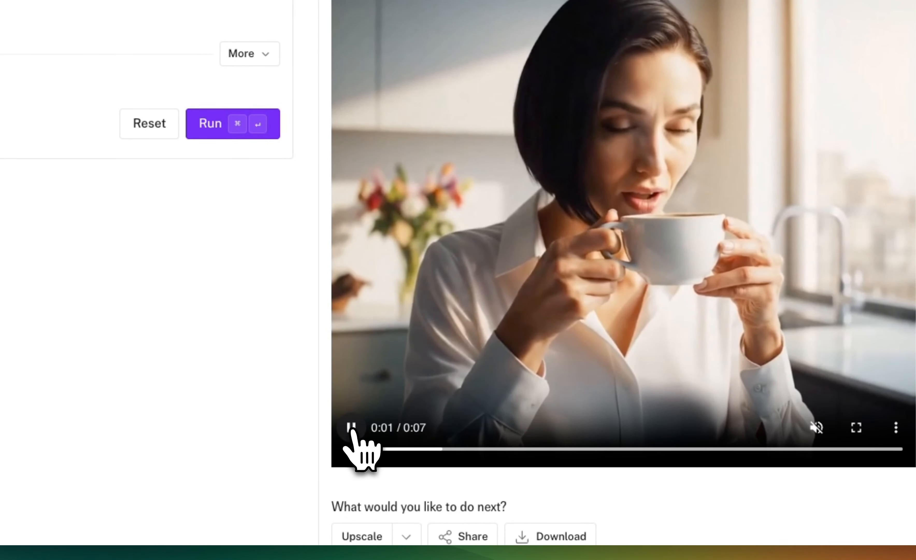
pyautogui.click(351, 428)
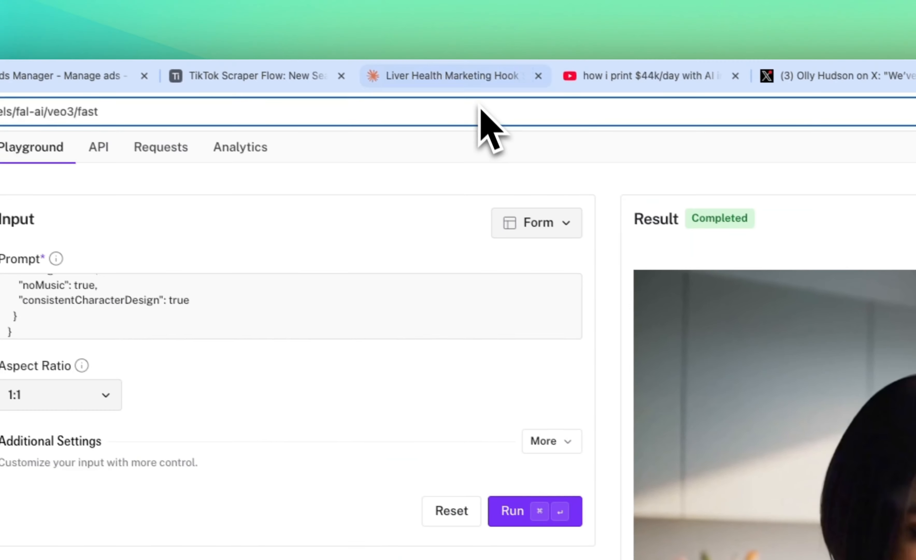
# Return to the Liver Health Marketing Hook Strategy chat in Claude and open its VEO3 Hook Generator project page.
pyautogui.click(474, 86)
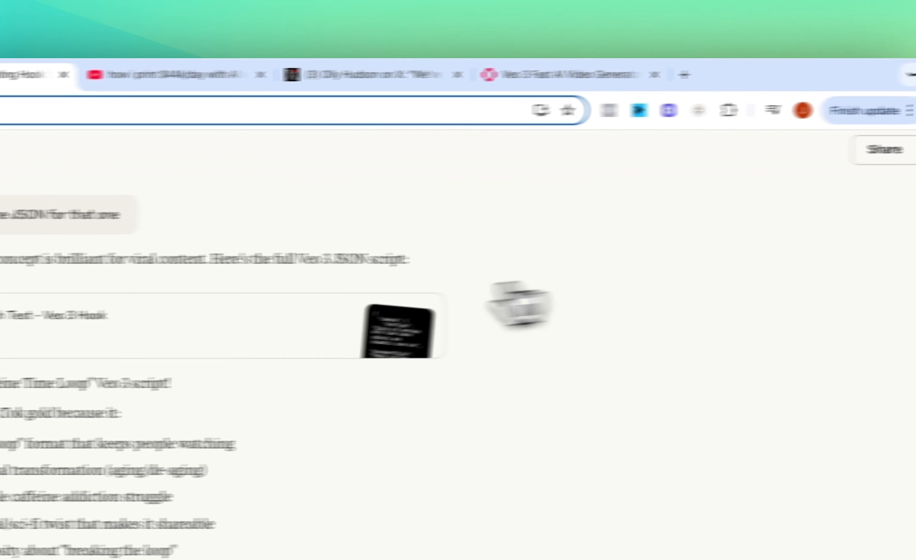
pyautogui.scroll(10, 644, 262)
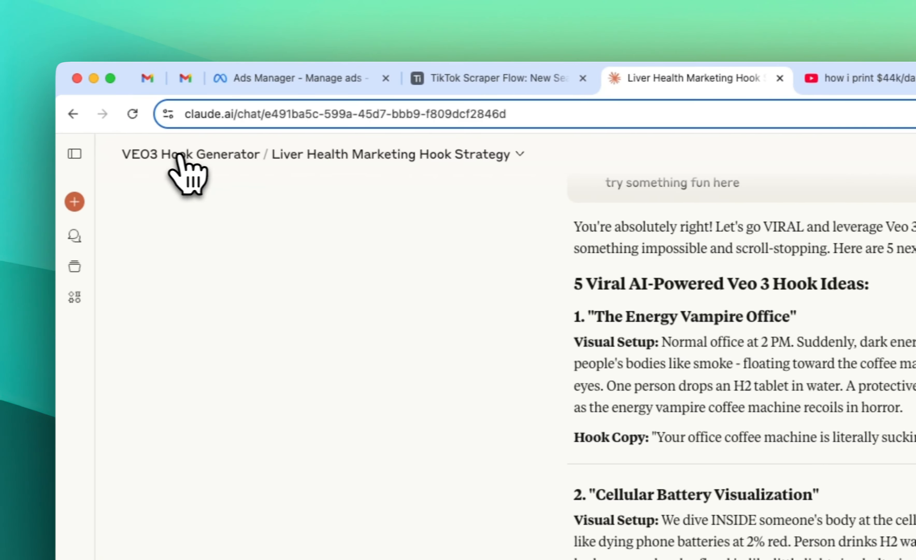
pyautogui.click(181, 158)
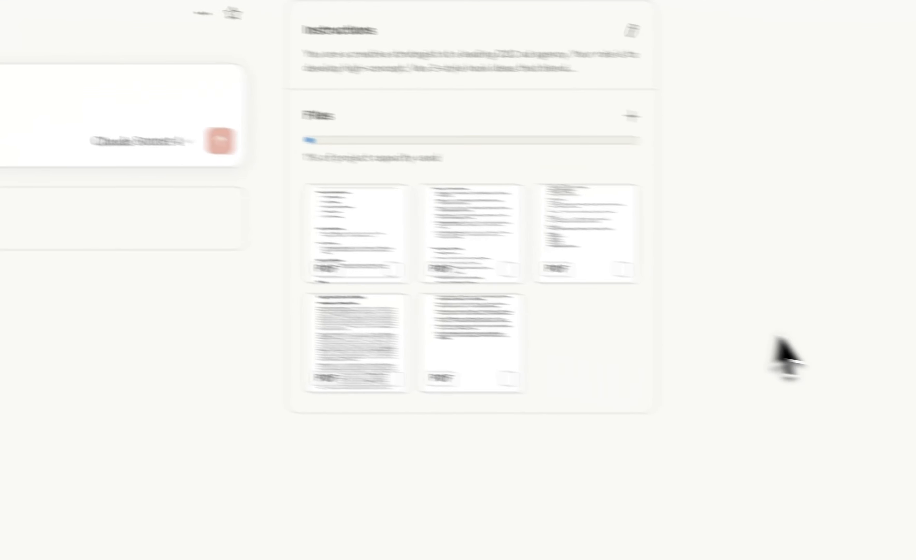
pyautogui.rightClick(702, 255)
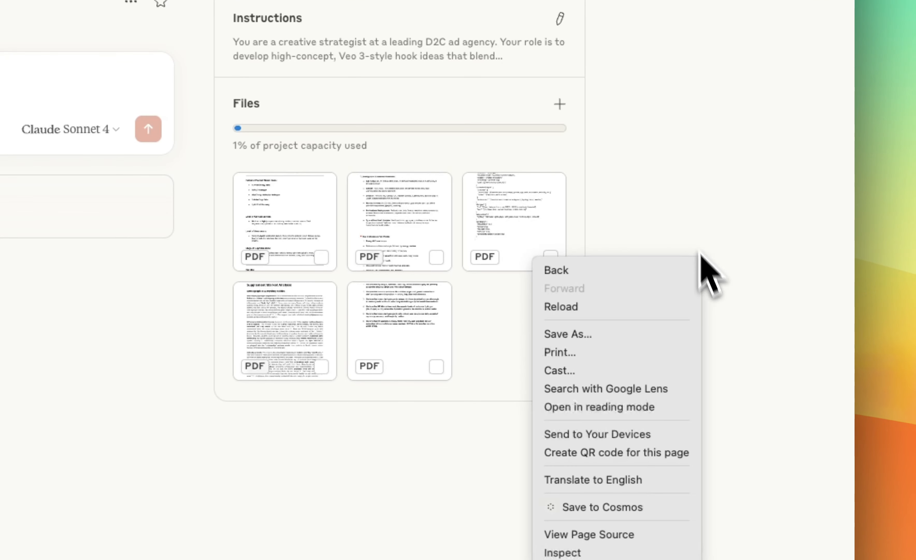
pyautogui.click(700, 241)
pyautogui.rightClick(274, 290)
pyautogui.click(259, 310)
pyautogui.rightClick(237, 268)
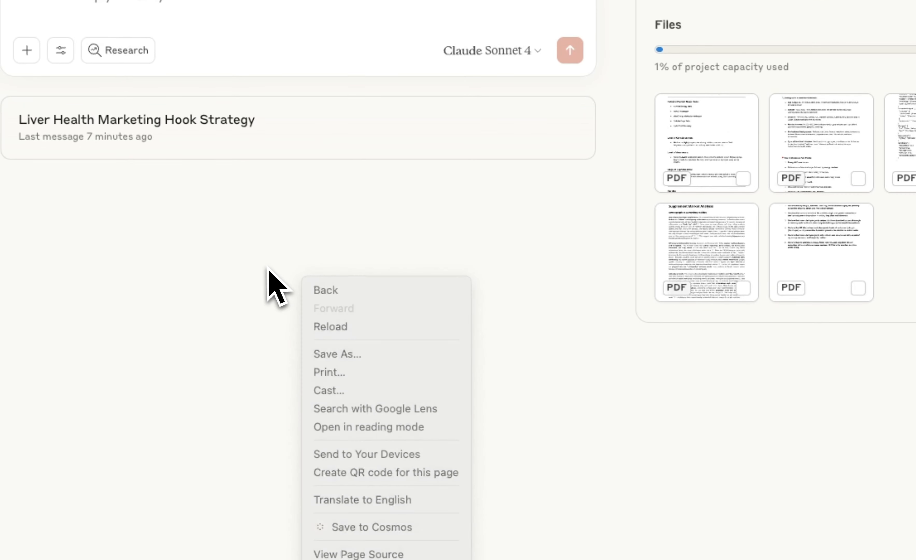
pyautogui.click(203, 258)
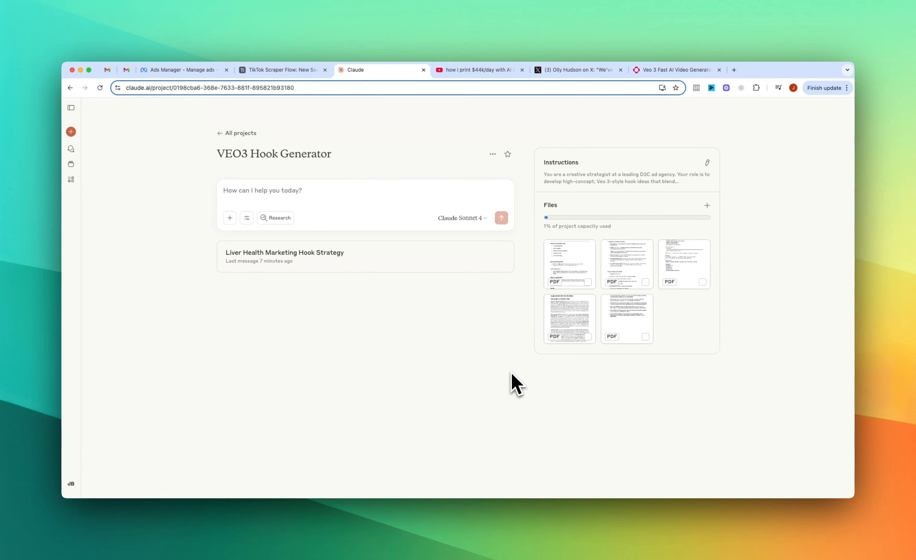
pyautogui.rightClick(503, 340)
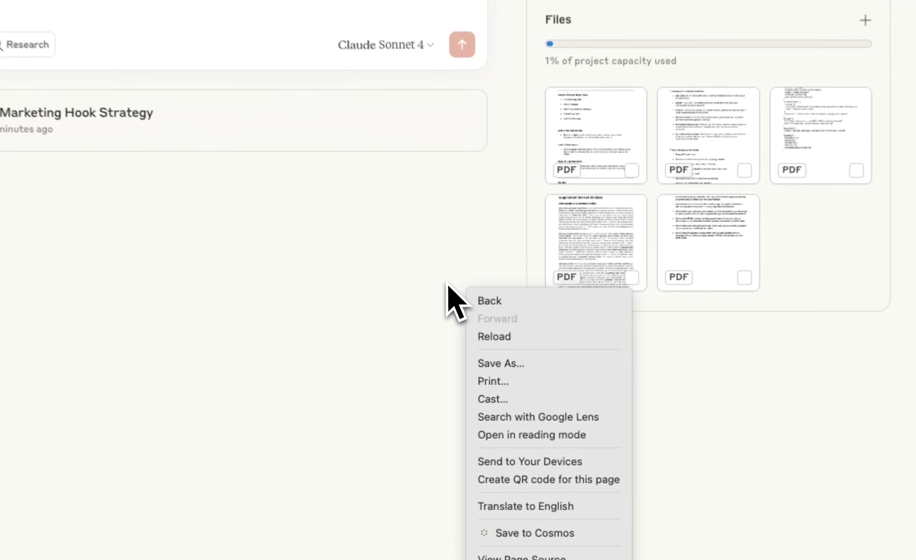
pyautogui.click(490, 337)
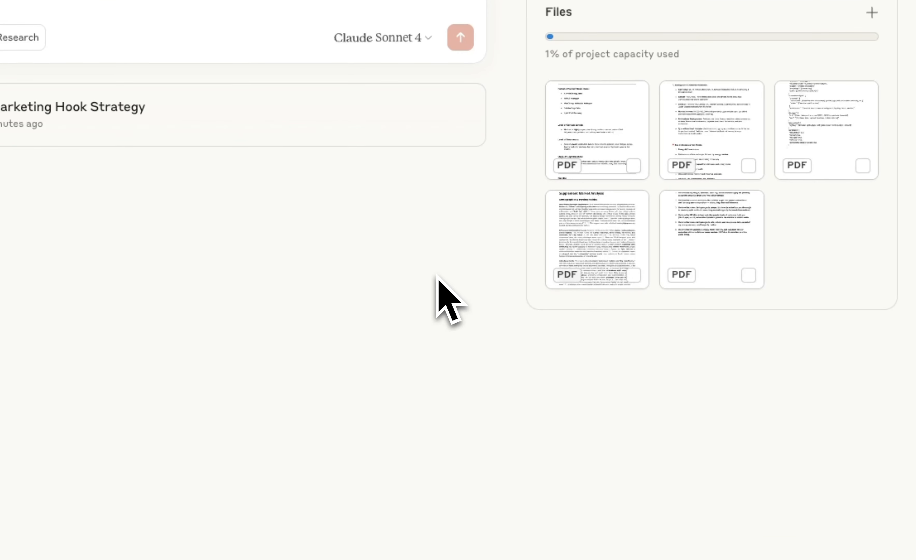